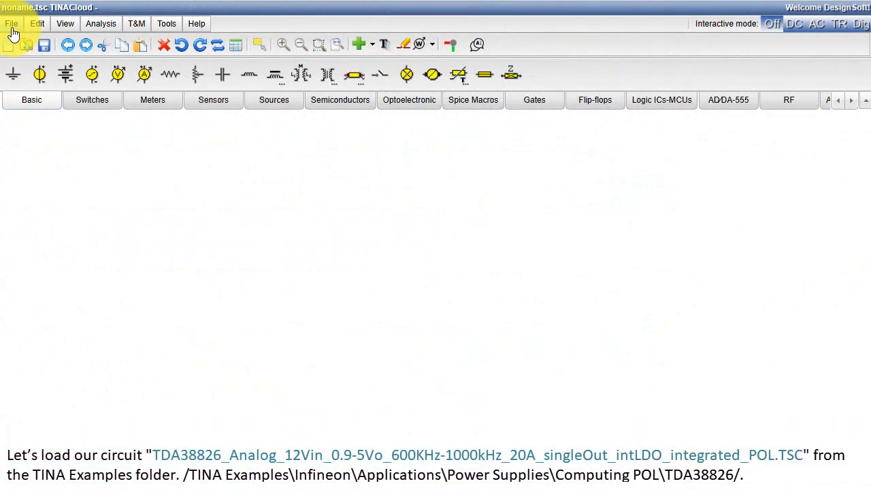
Step: Open the circuit TDA38826_Analog_12Vin_0.9-5Vo_600KHz-1000kHz_20A_singleOut_intLDO_integrated_POL.TSC from the Infineon Computing POL TDA38826 examples folder
click(11, 27)
click(25, 56)
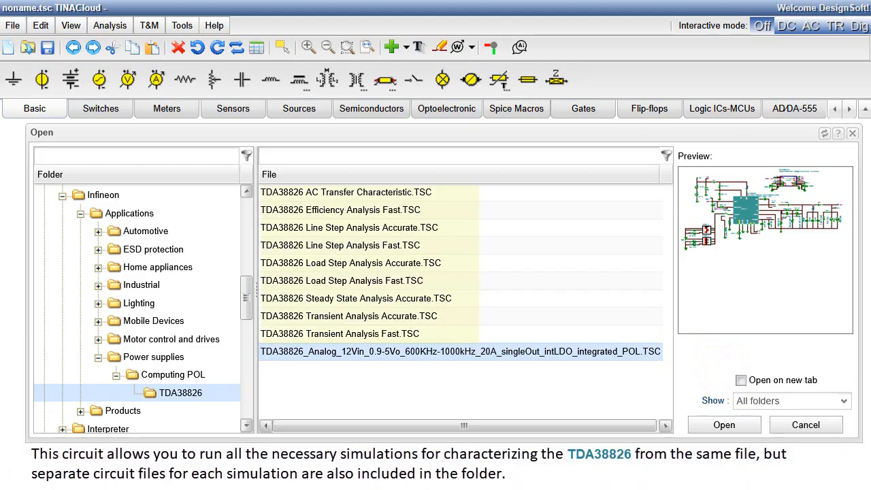
click(730, 427)
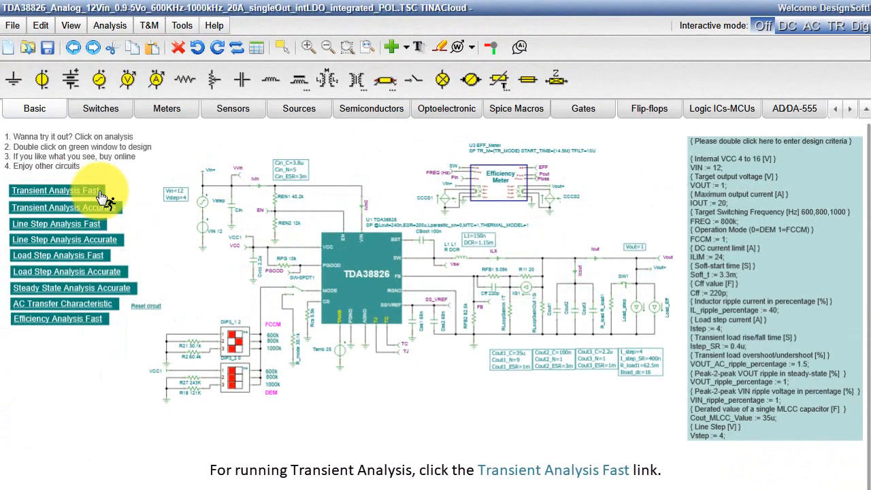
Step: Run Transient Analysis Fast, close its diagram, and run the transient analysis from 0 to 5.5m with zero initial values
click(101, 195)
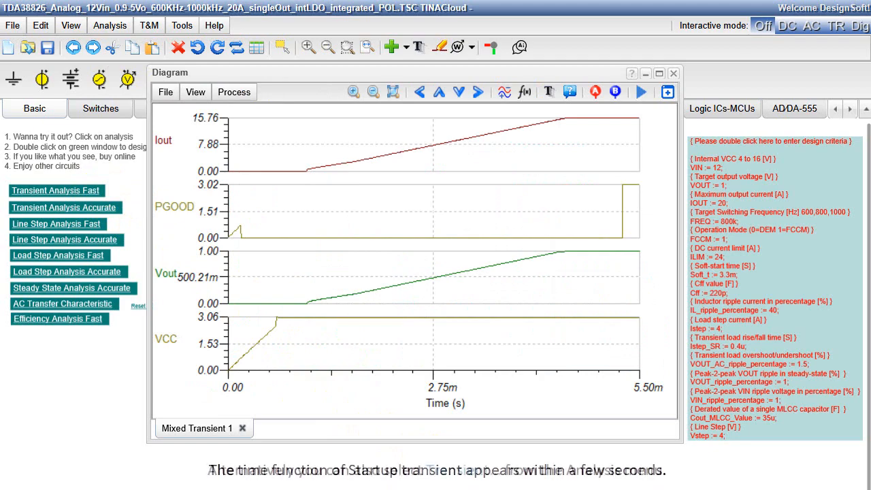
click(673, 73)
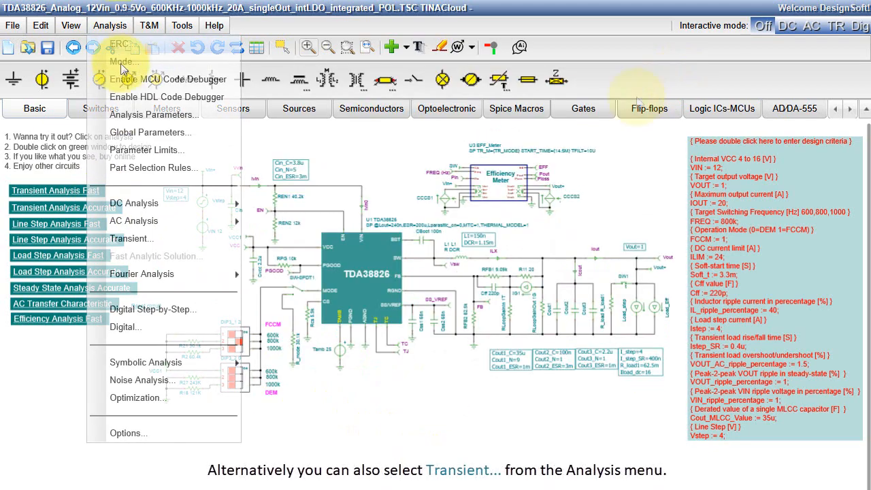
click(125, 243)
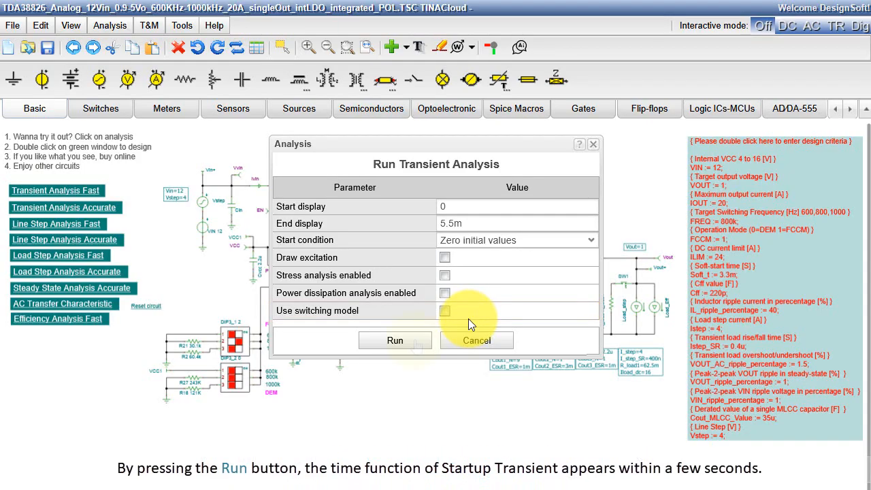
click(397, 341)
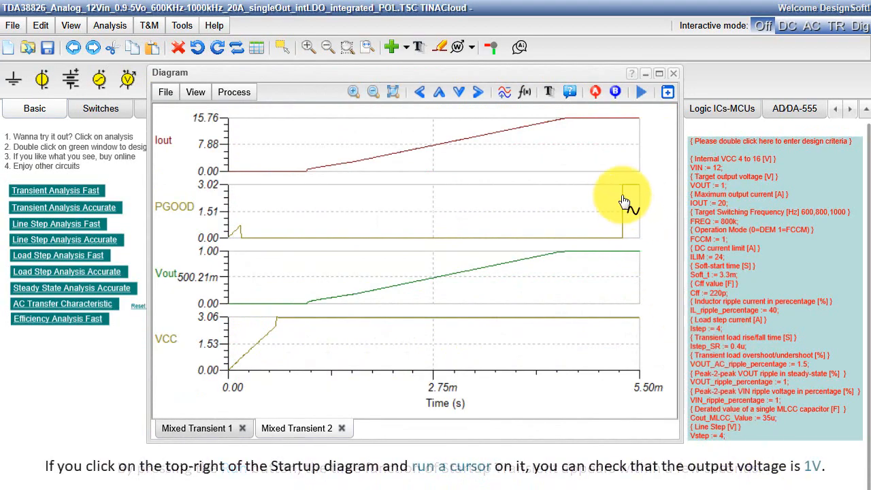
Step: Read the startup output voltage with cursor A near the end of the curves, and close the diagram
click(596, 95)
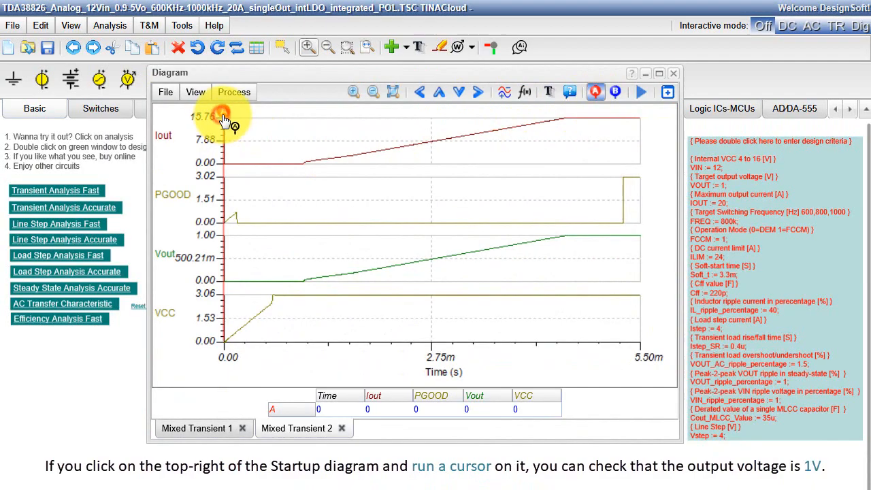
drag(224, 121, 622, 164)
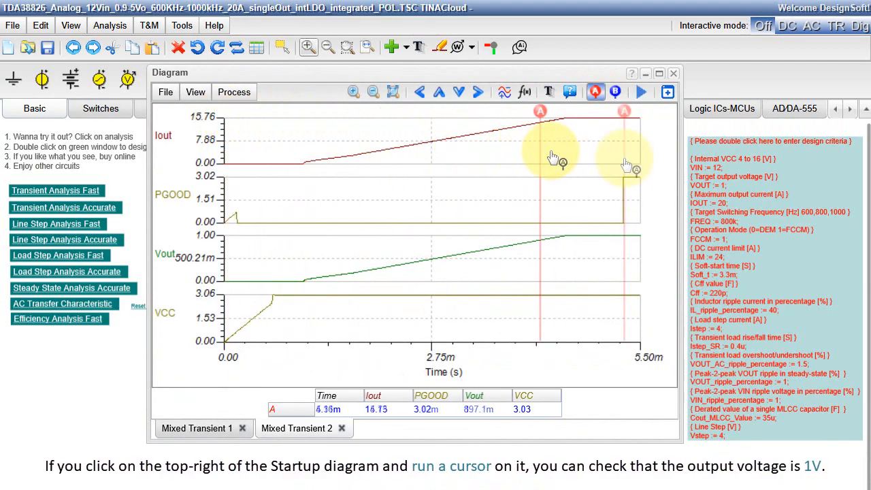
click(673, 73)
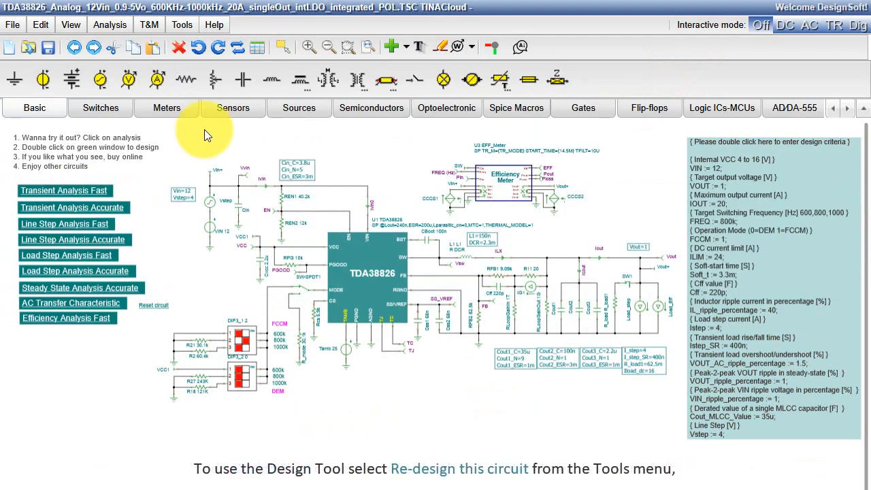
click(185, 27)
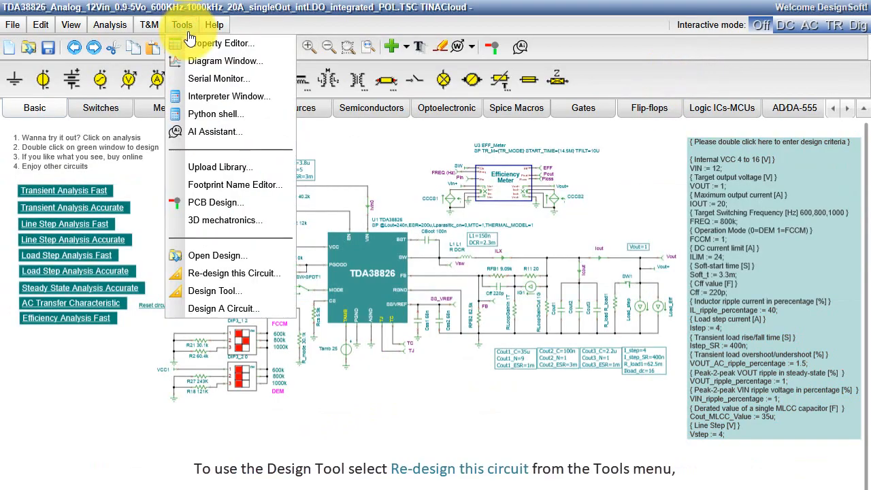
click(232, 273)
click(591, 145)
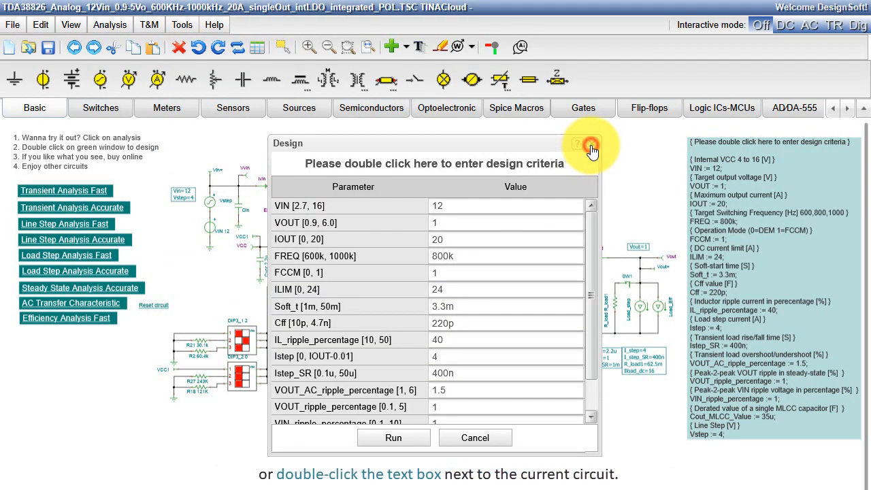
Step: Redesign the circuit from its design criteria with VOUT set to 3.3
double_click(783, 253)
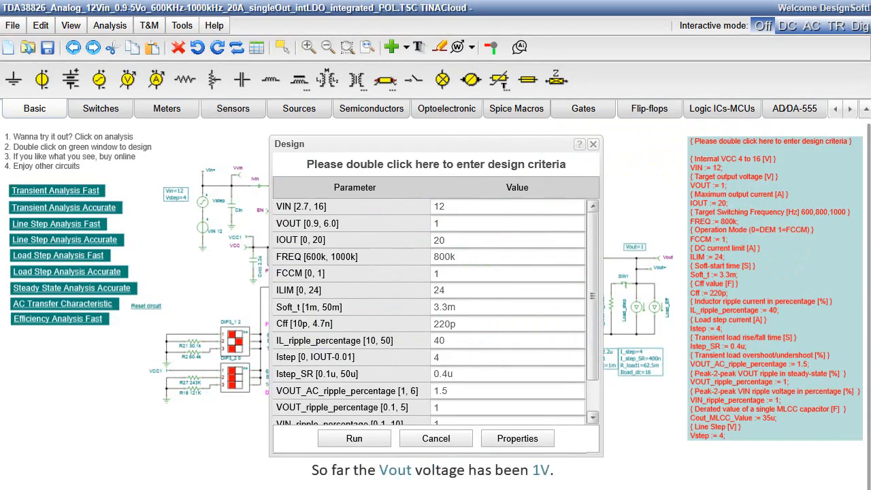
double_click(436, 223)
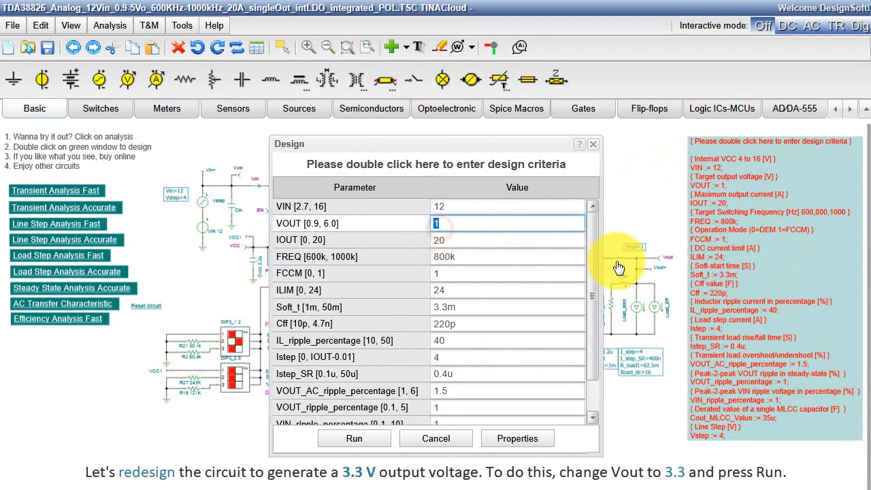
text(3)
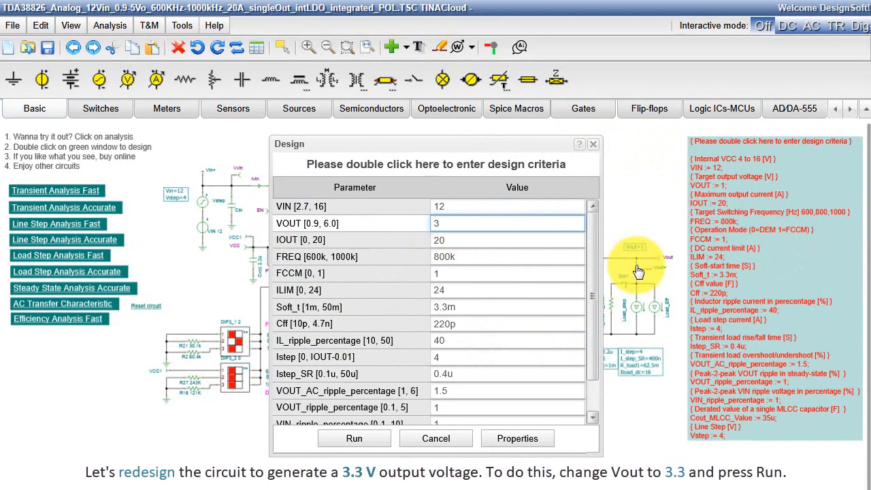
text(.3)
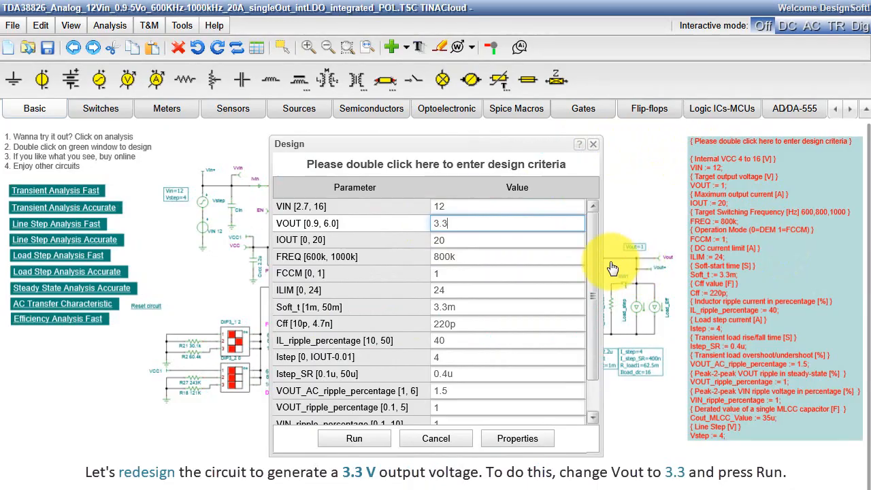
click(370, 441)
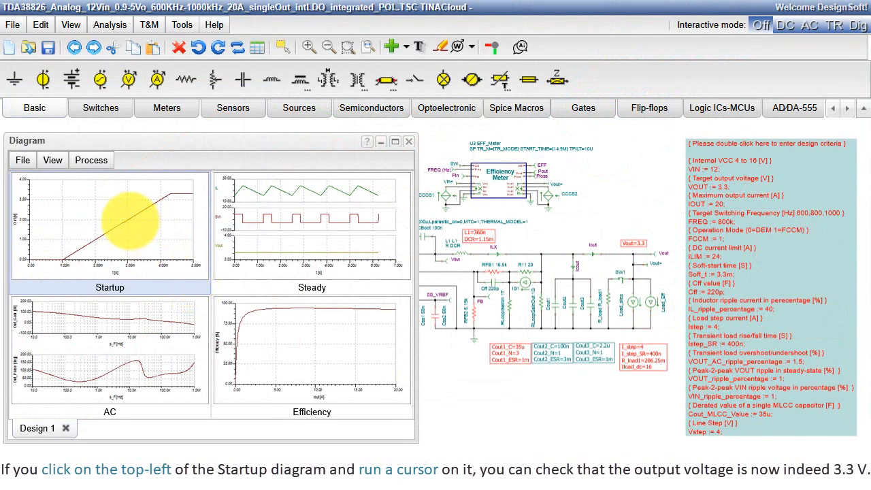
Step: Read the redesigned output voltage on the Startup diagram with cursor A at about 4.36 ms, and close the diagram
click(129, 221)
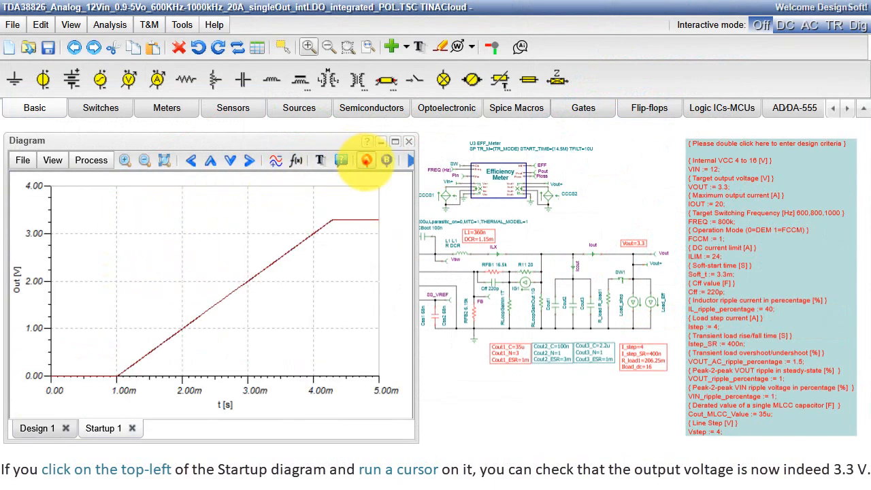
click(367, 160)
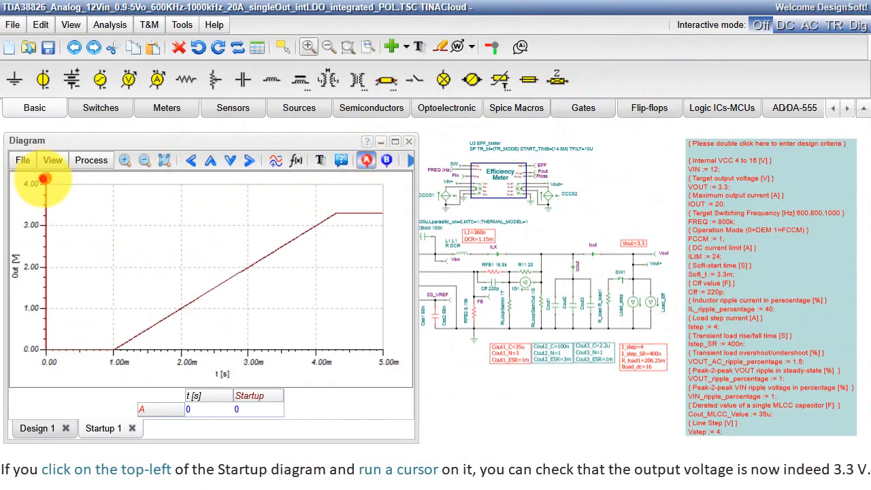
drag(44, 179, 338, 213)
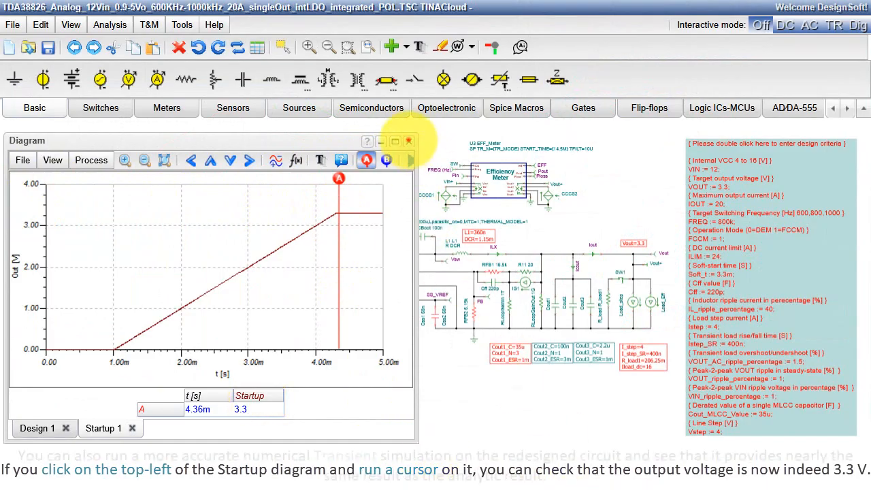
click(408, 141)
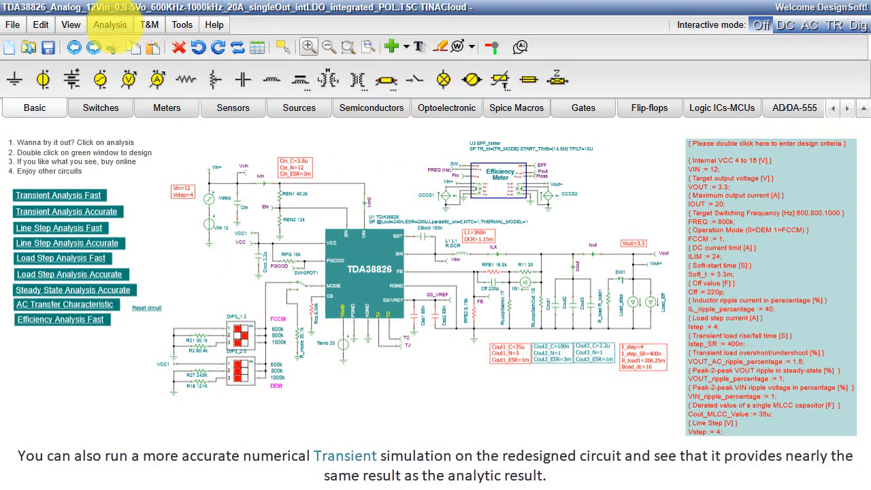
Step: Run the transient analysis from 0 to 5.5m on the redesigned circuit and read the settled output voltage with cursor A
click(109, 25)
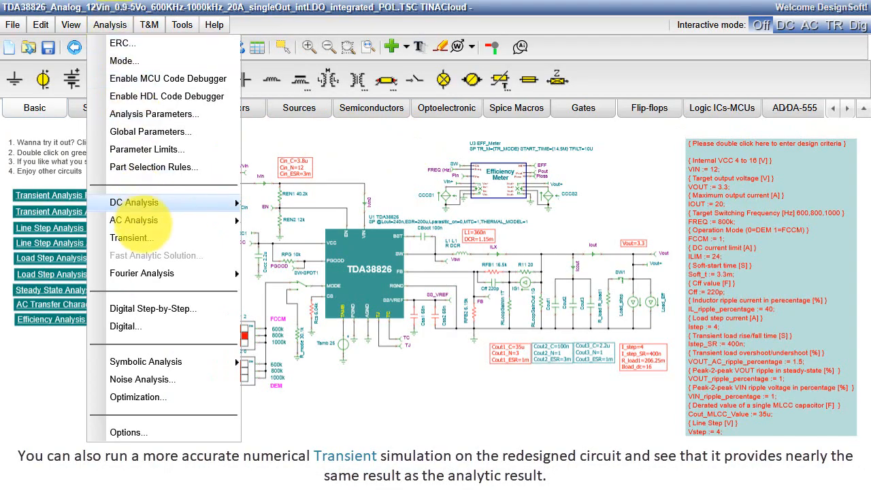
click(141, 238)
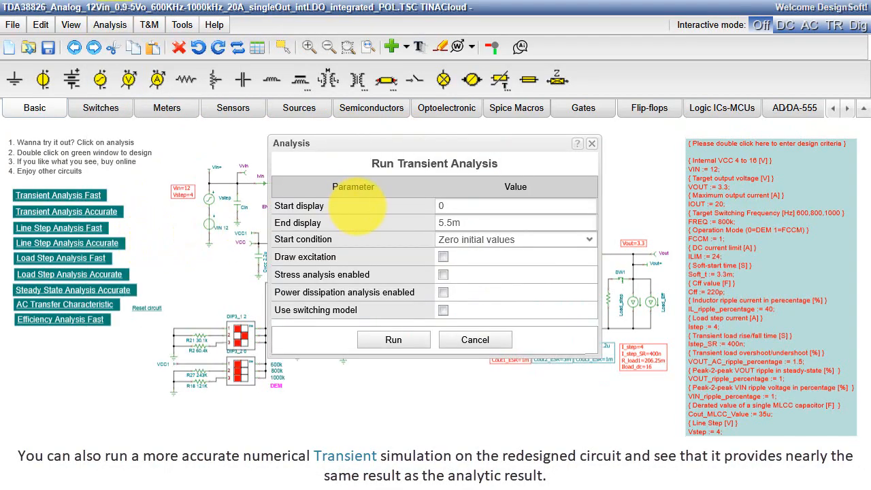
click(406, 339)
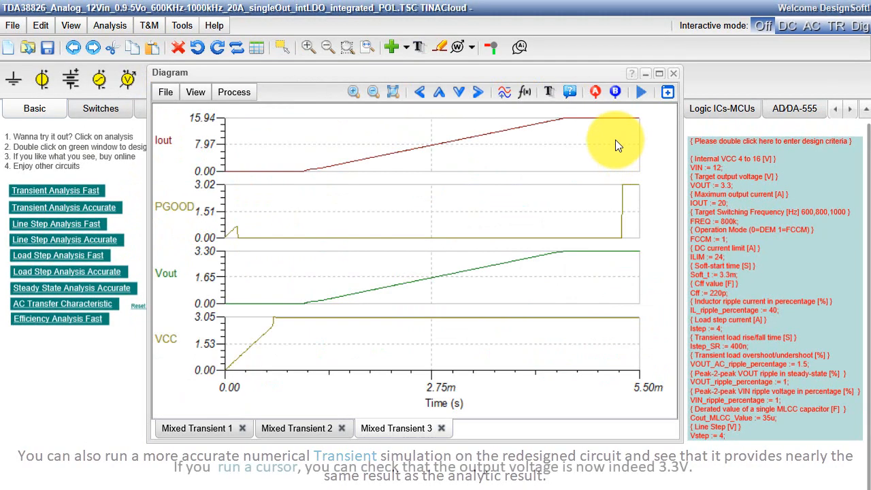
click(595, 95)
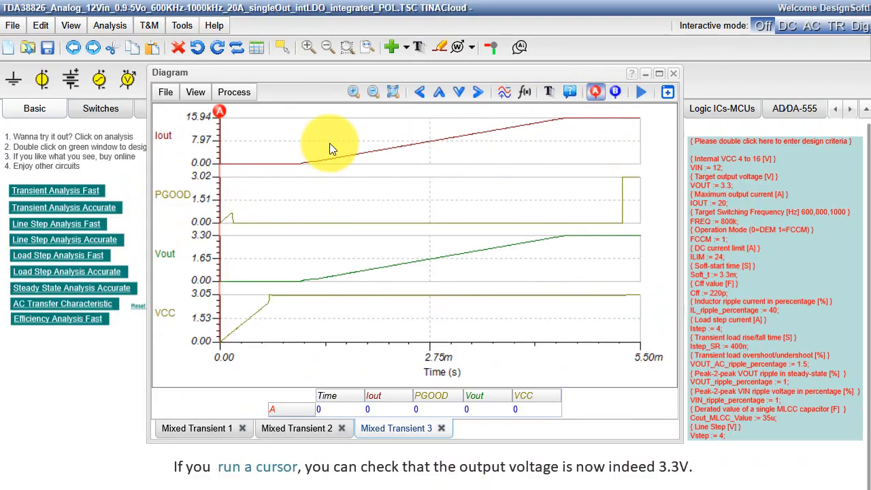
drag(222, 114, 580, 123)
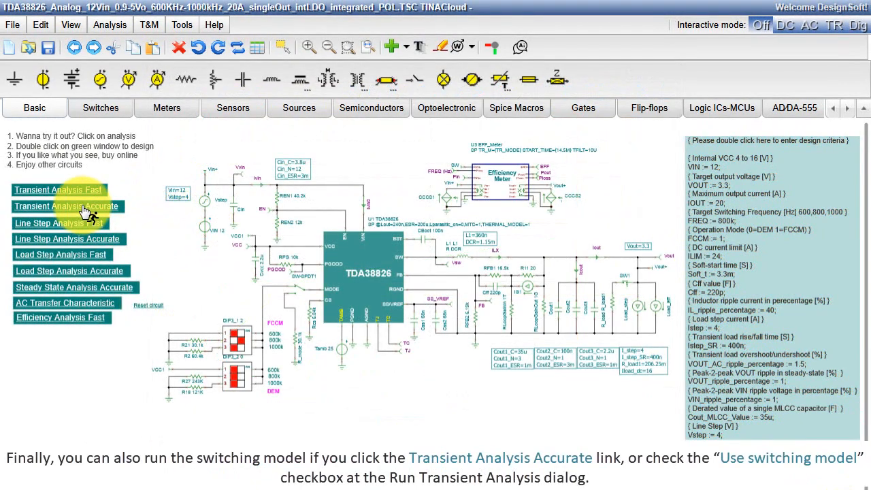
Step: Run the transient analysis from 0 to 5.5m with Use switching model enabled
click(85, 213)
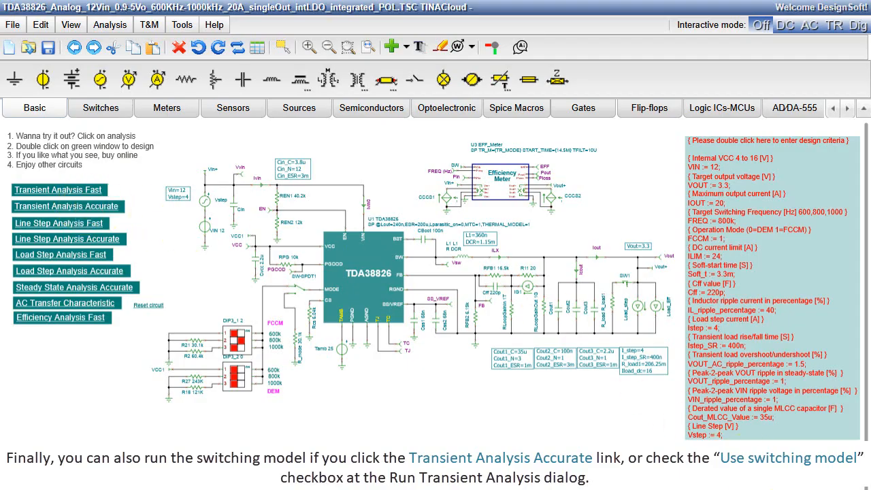
click(111, 25)
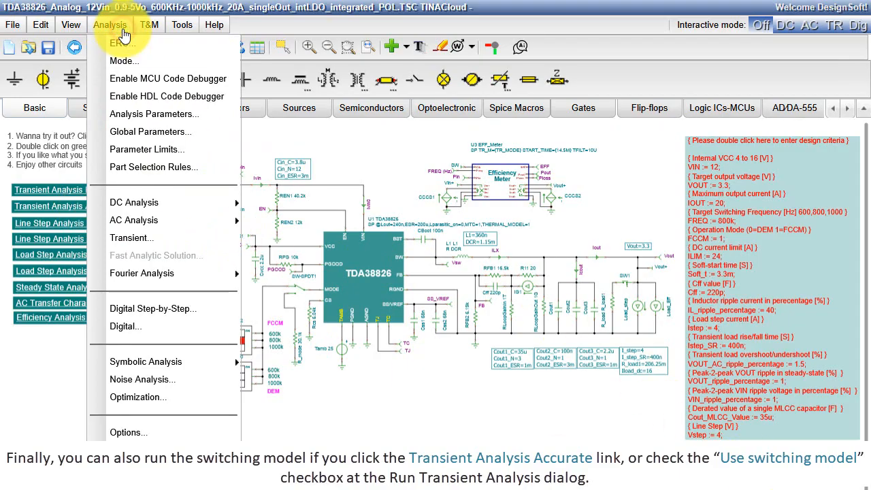
click(145, 236)
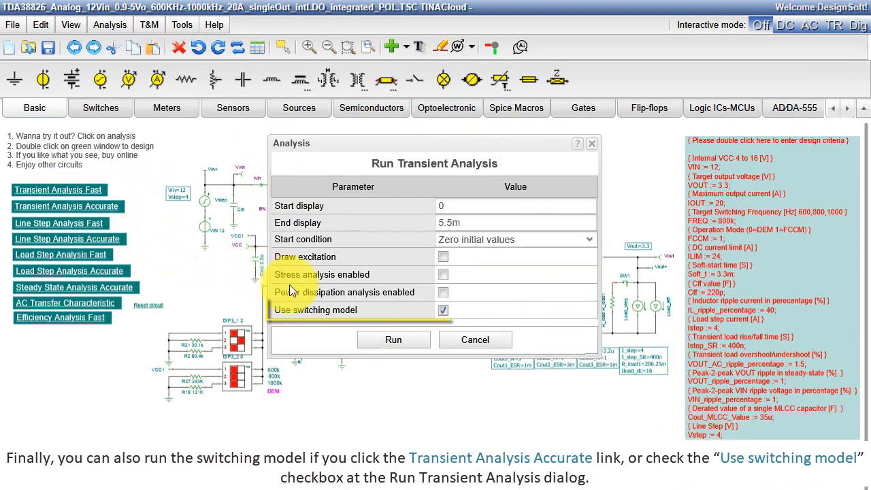
click(441, 311)
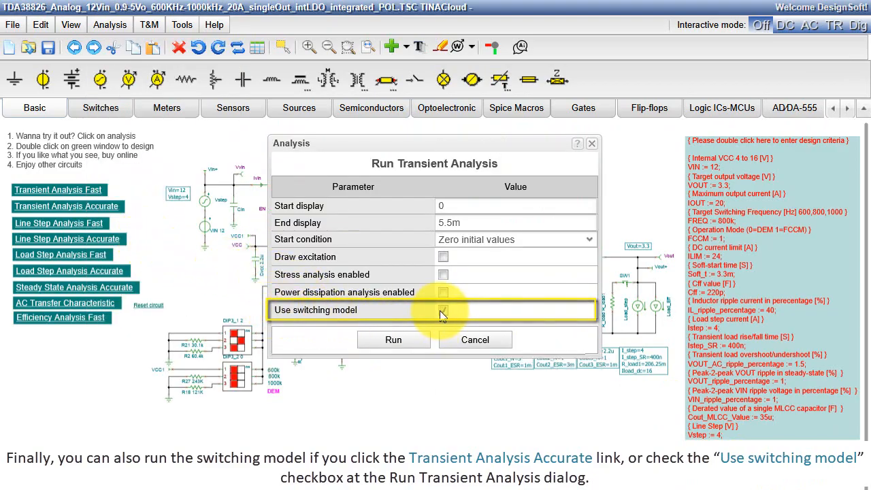
click(409, 342)
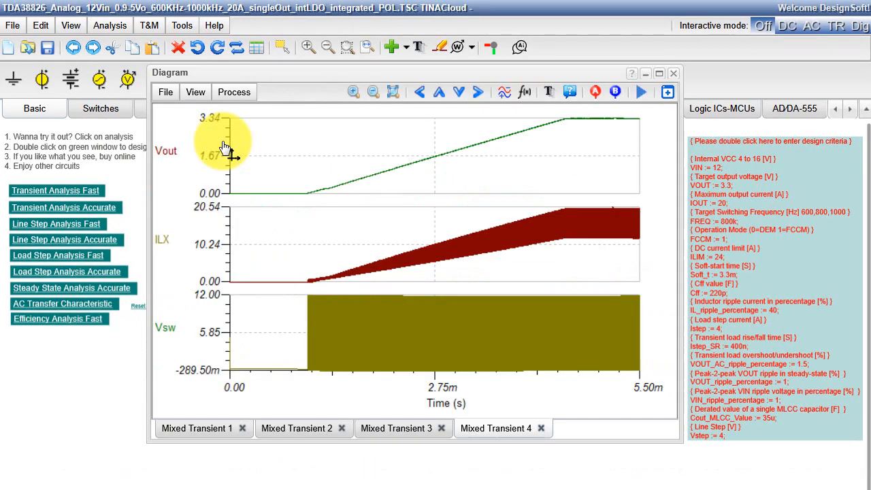
Step: Hide the ILX and Vsw curve panes so only Vout shows, and place cursor A at about 5.41 ms on the curve
click(195, 92)
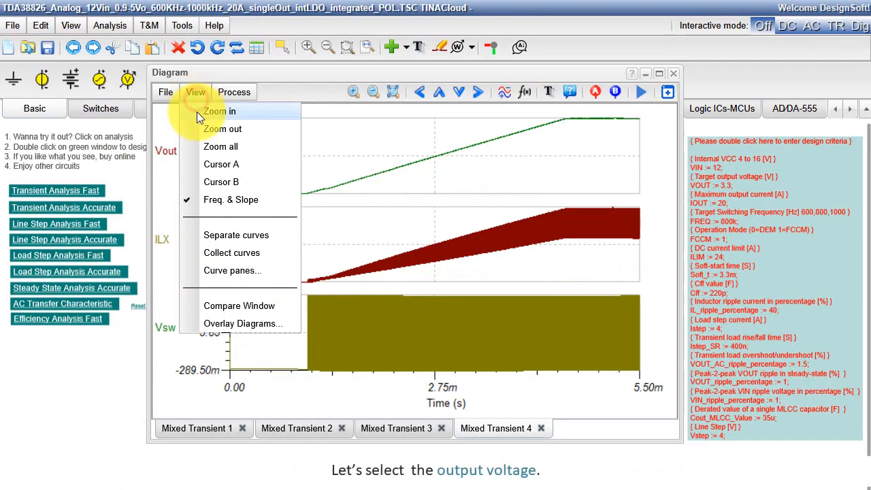
click(231, 271)
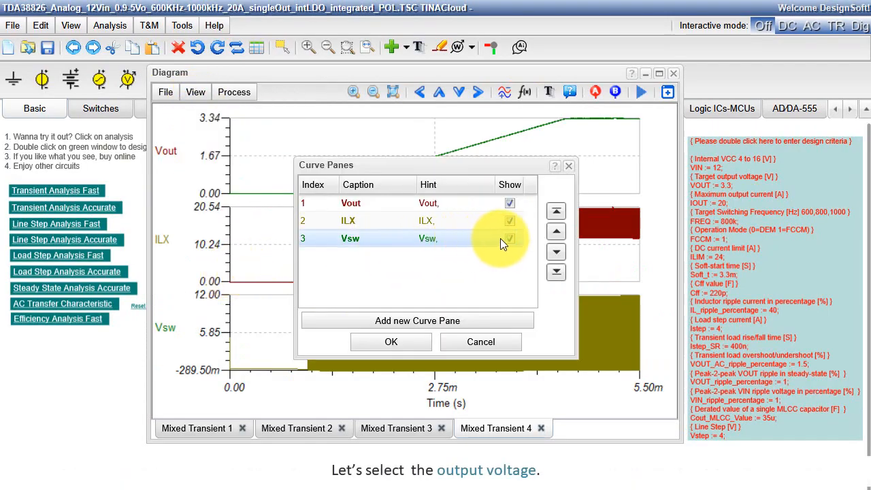
click(508, 238)
click(509, 220)
click(392, 341)
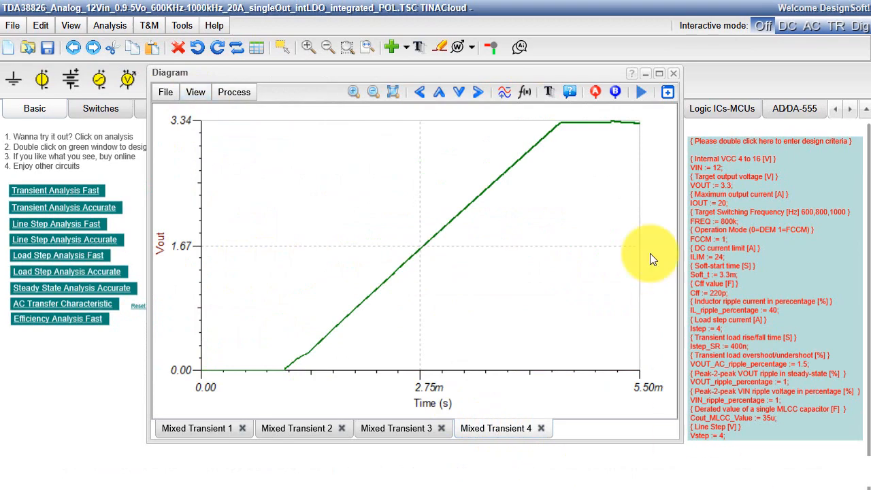
click(599, 93)
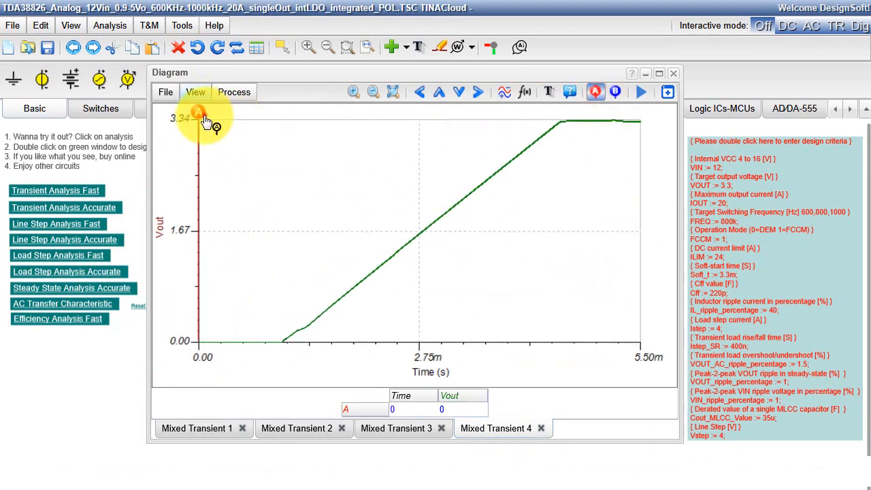
drag(205, 116, 634, 166)
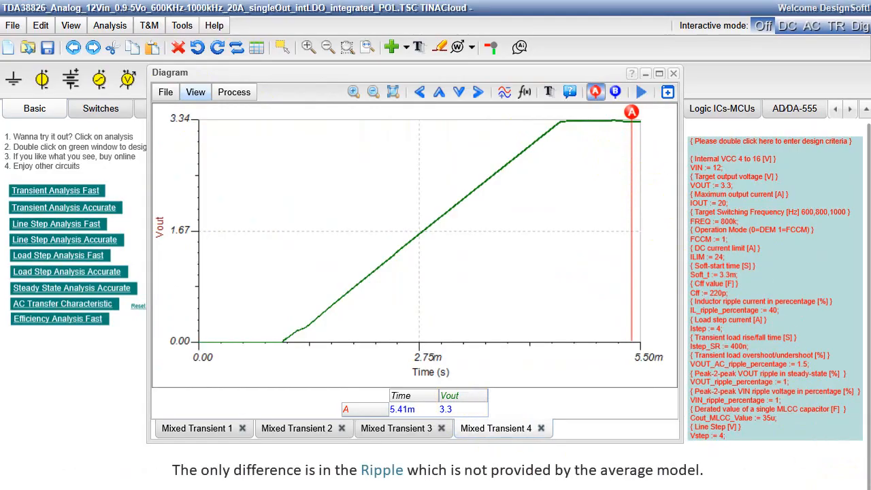
Step: Turn off cursor A and zoom in on the settled end of the Vout curve to examine the output ripple
click(596, 92)
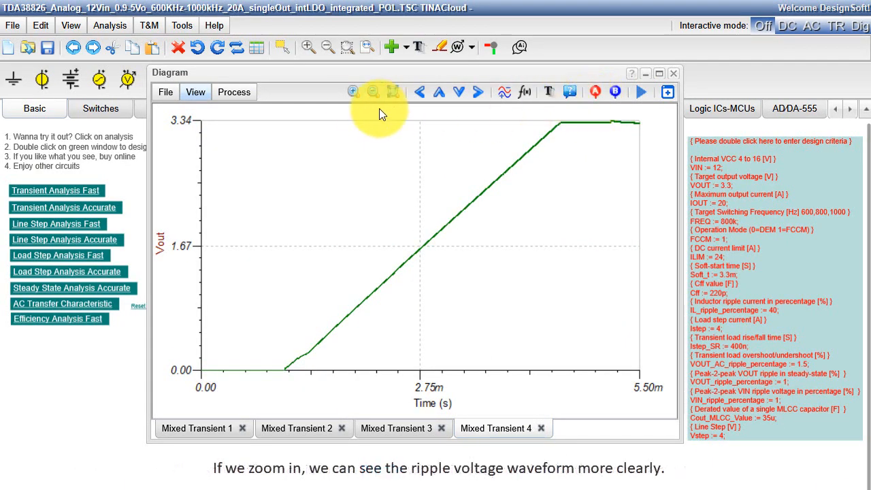
click(353, 92)
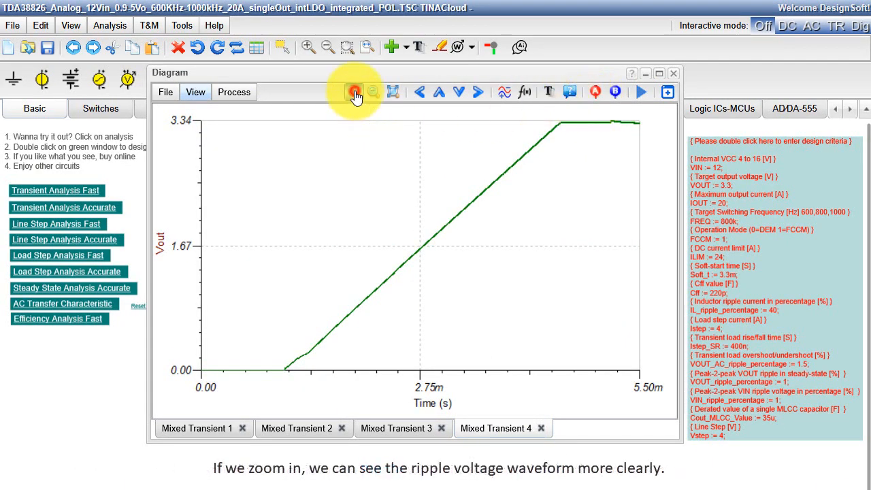
click(591, 123)
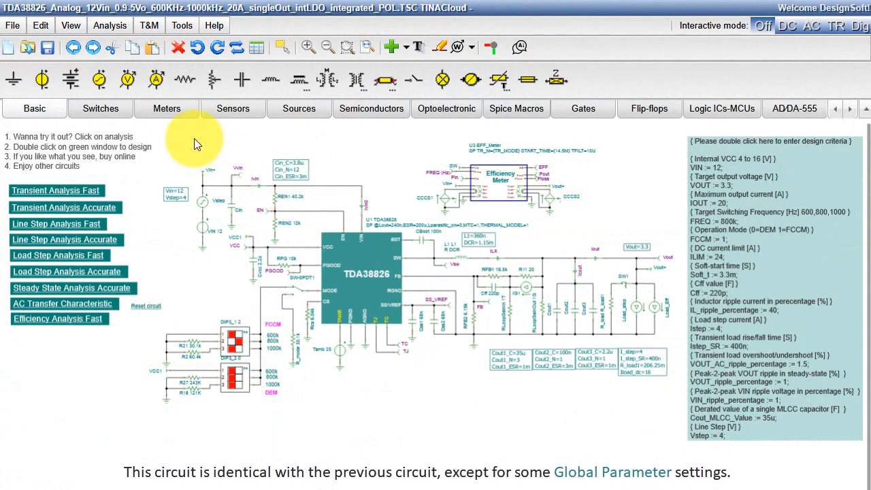
Step: Check the circuit's Global Parameters, and run the steady-state transient analysis from 6.1m to 6.105m with Use switching model enabled
click(109, 26)
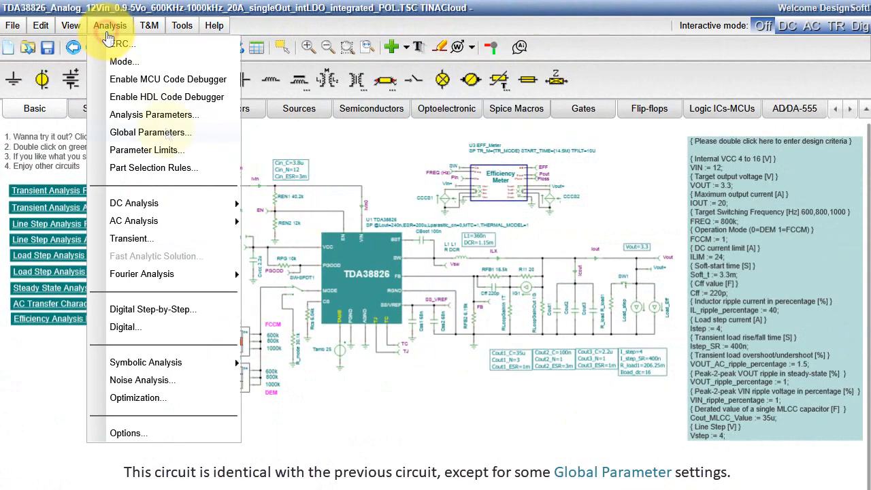
click(170, 139)
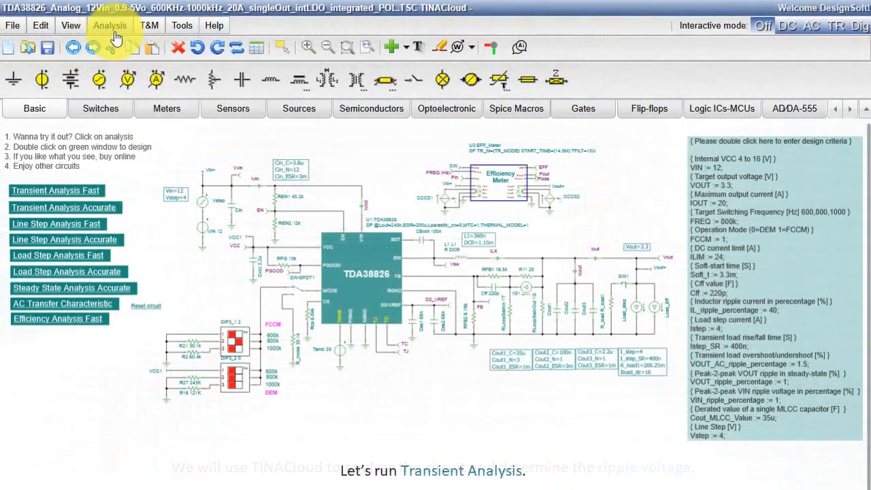
click(113, 26)
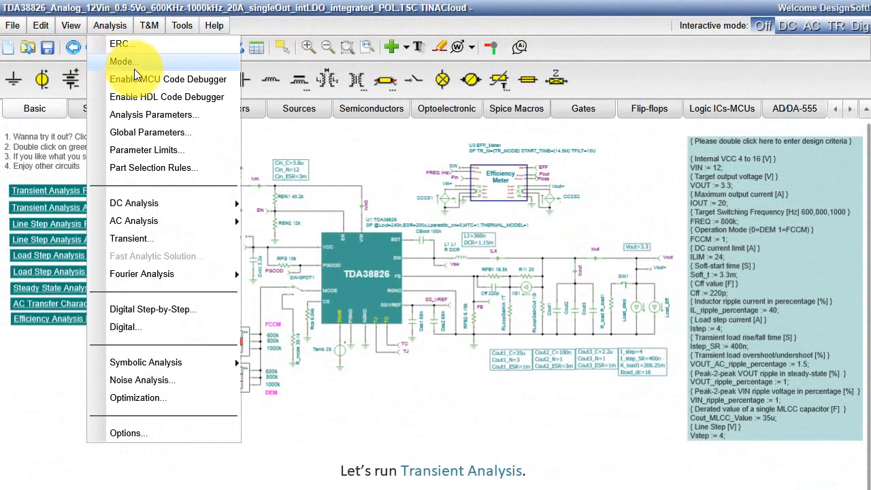
click(155, 237)
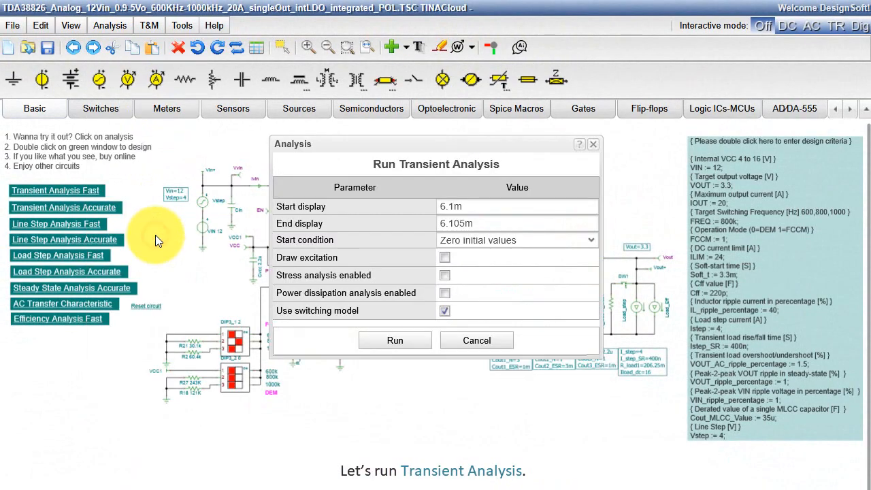
click(409, 348)
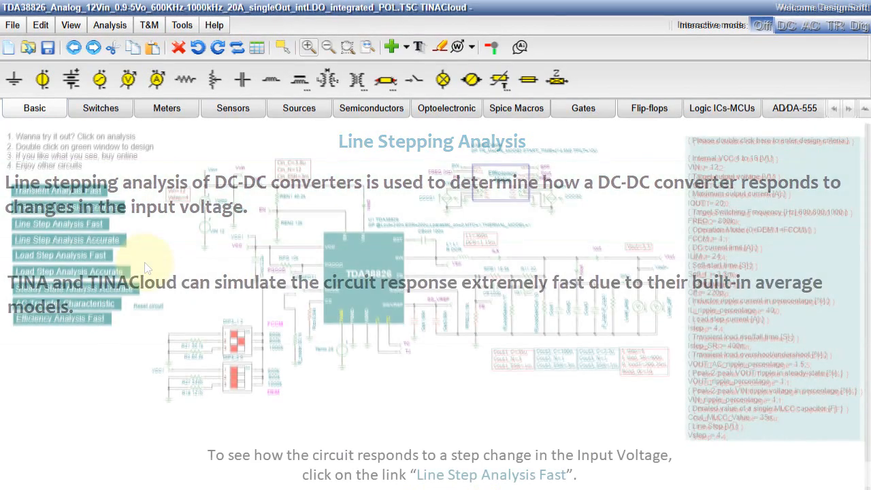
Step: Run Line Step Analysis Fast, and repeat the transient analysis from 10m to 10.5m with Use switching model enabled
click(87, 226)
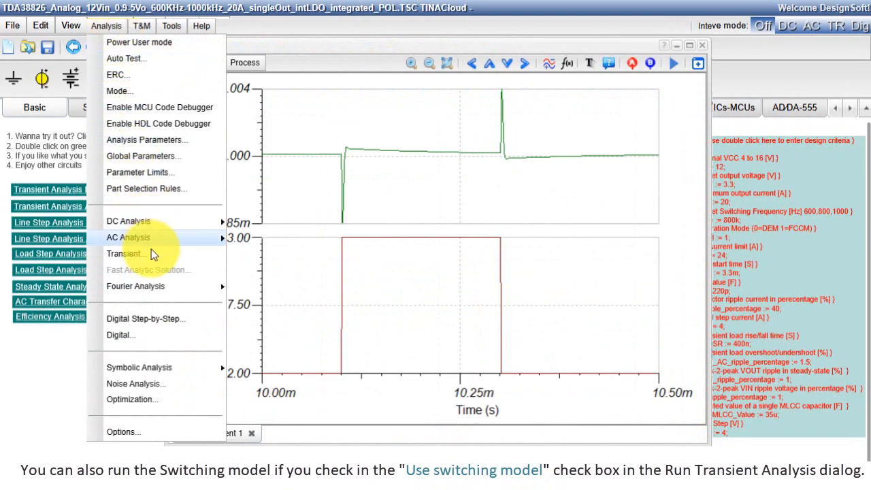
click(151, 254)
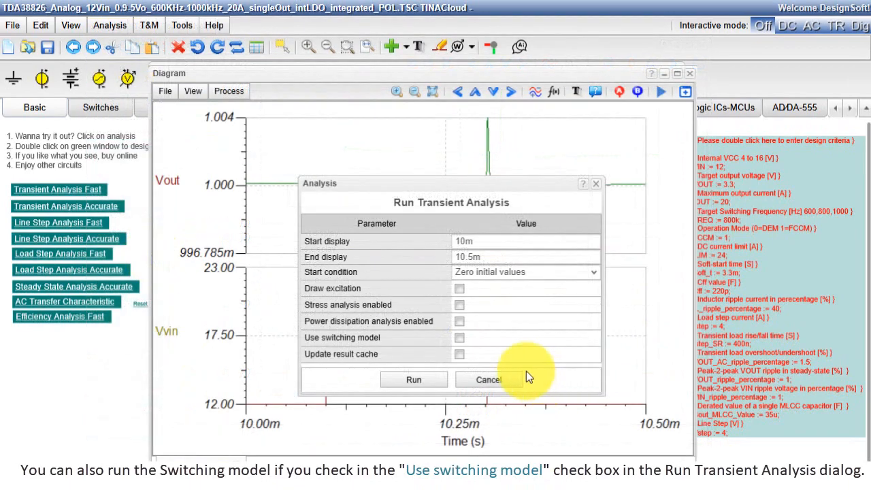
click(459, 338)
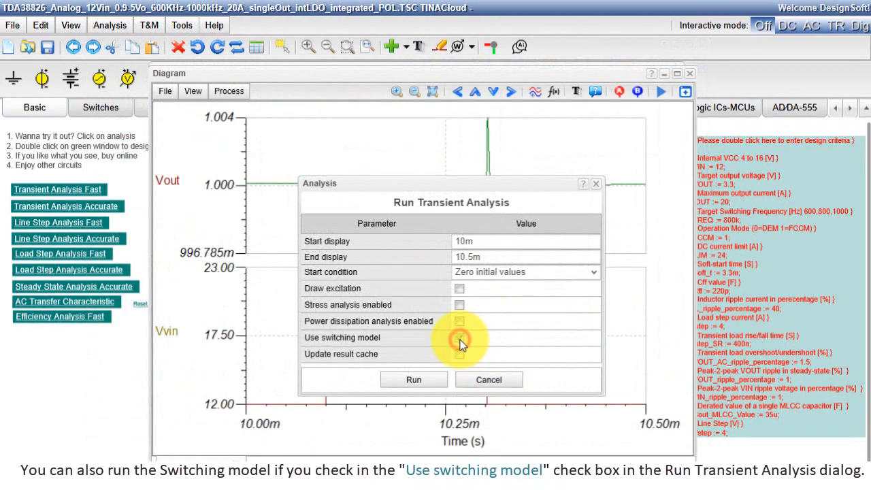
click(425, 381)
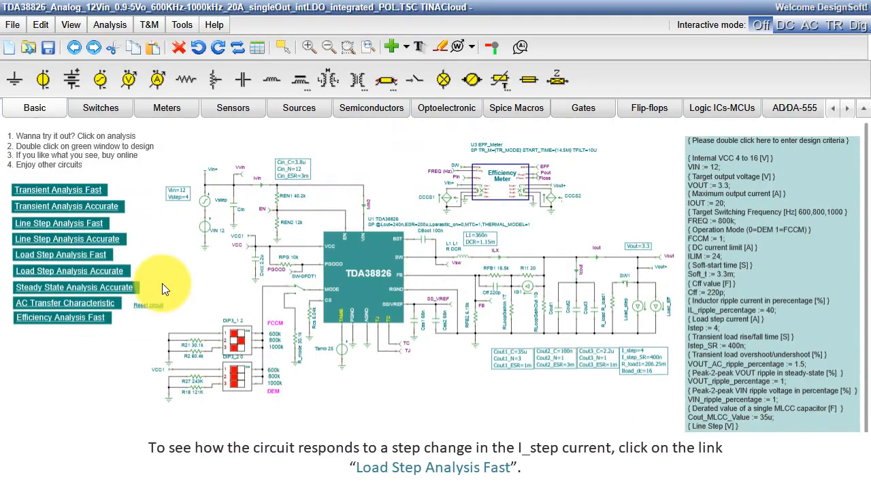
Step: Run Load Step Analysis Fast, and repeat the transient analysis from 12.9m to 13.2m with Use switching model enabled
click(89, 256)
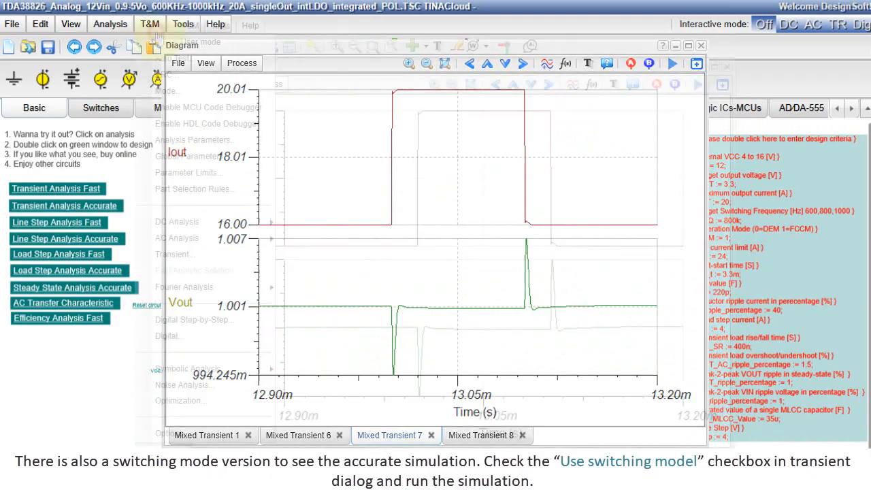
click(155, 26)
click(202, 255)
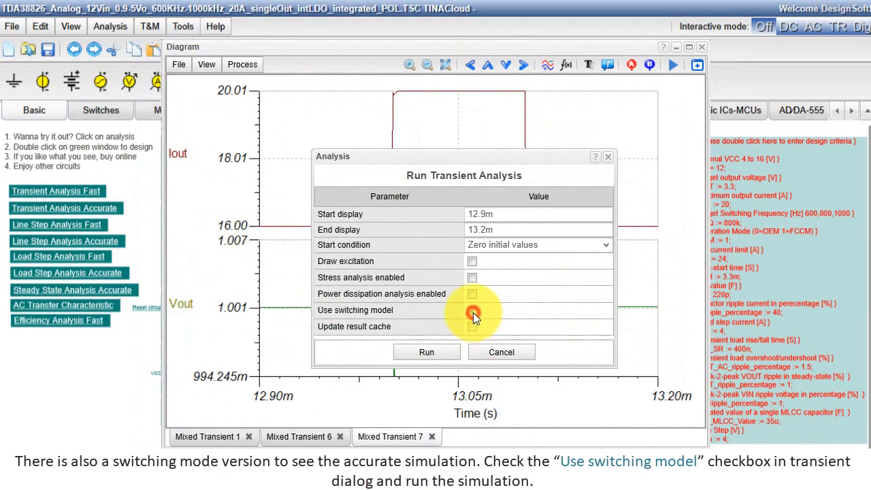
click(472, 312)
click(435, 352)
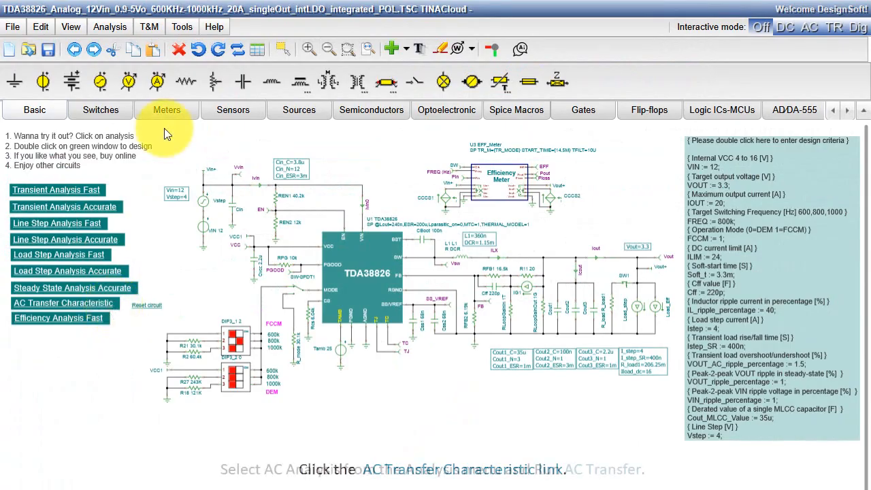
Step: Run the AC transfer analysis from 10 to 1M with 100 logarithmic points, as a Bode diagram showing the loop gain output only
click(121, 32)
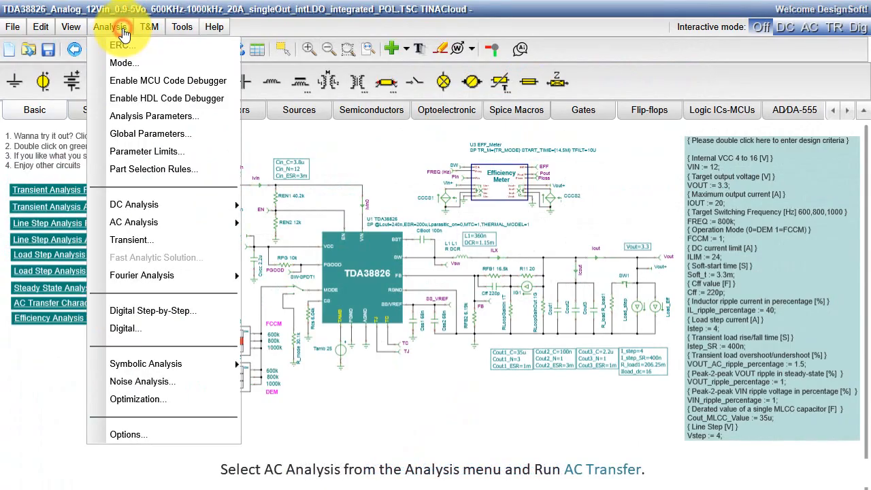
mouse_move(156, 224)
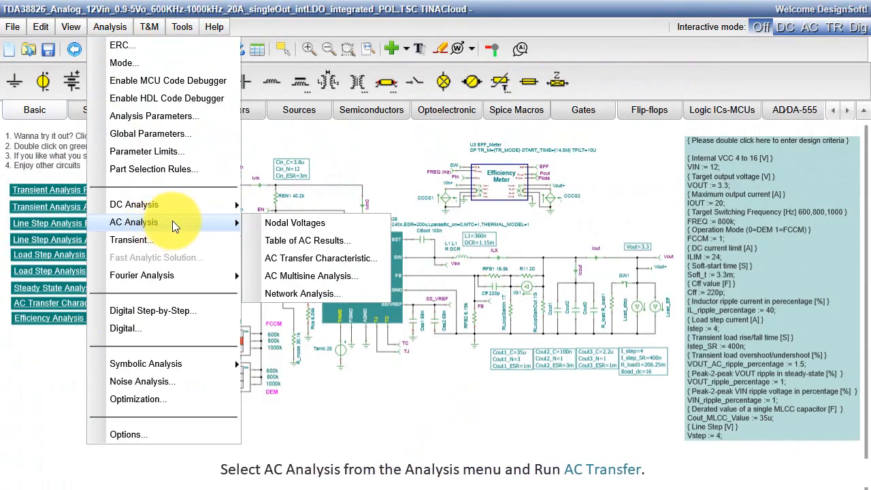
click(331, 259)
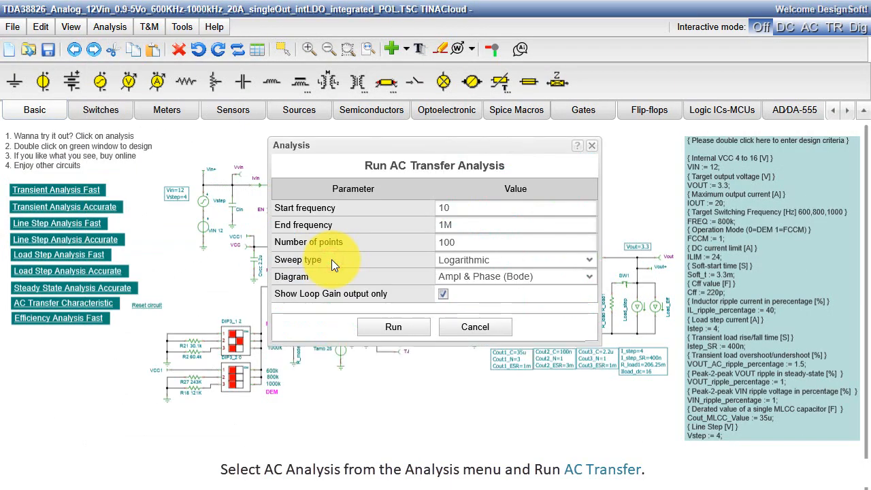
click(397, 327)
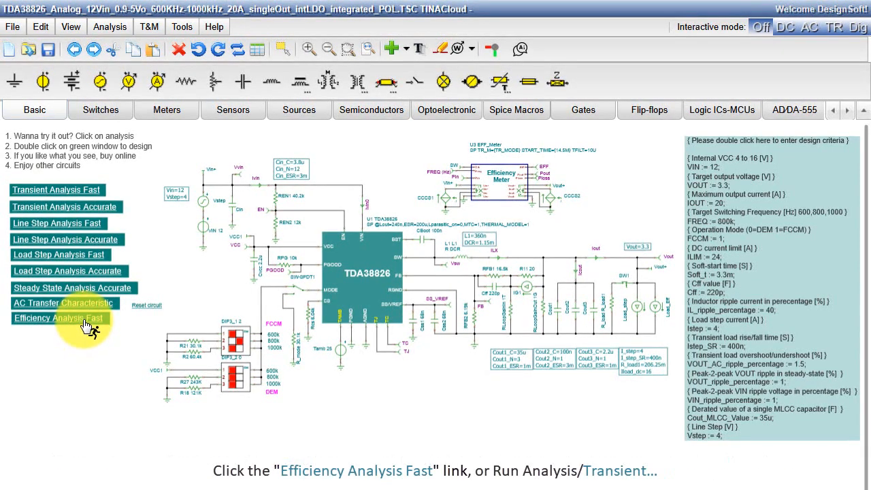
Step: Run the efficiency transient analysis from 14.5m to 16m and show its XY plot
click(114, 29)
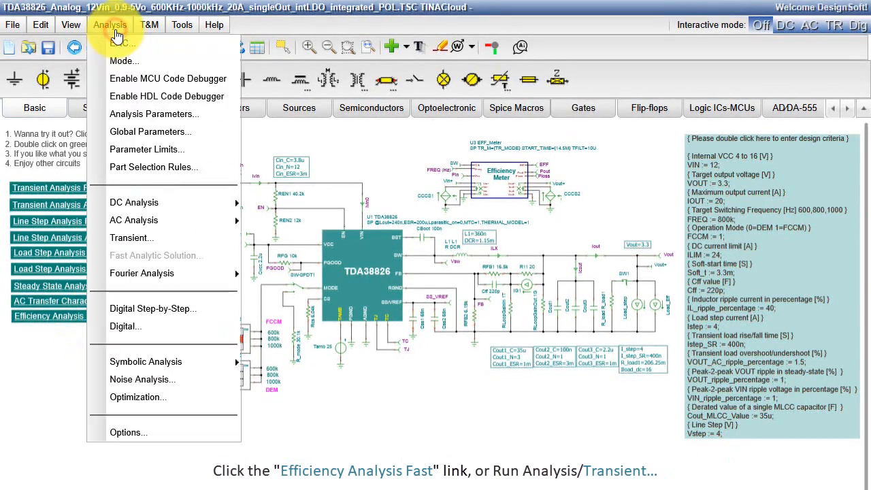
click(155, 238)
click(410, 344)
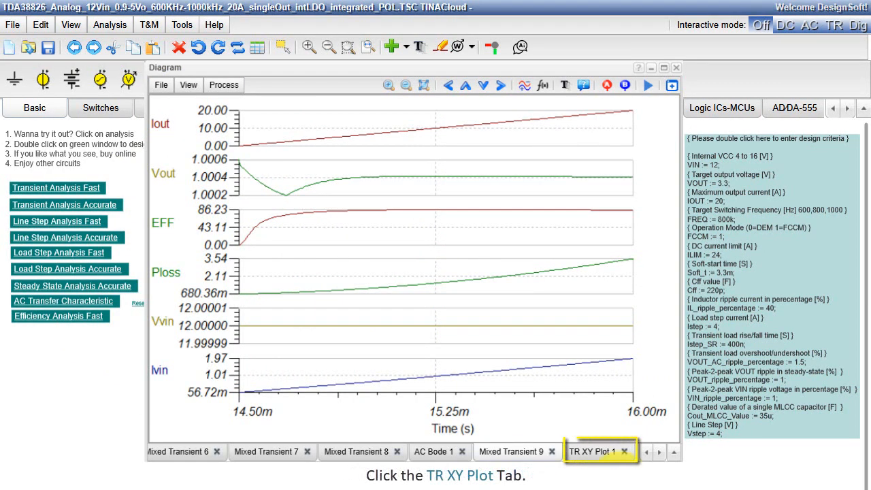
click(597, 455)
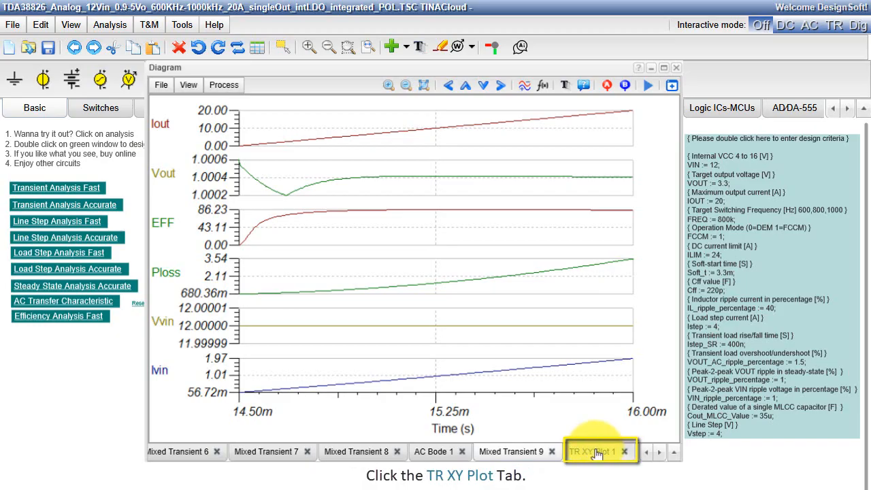